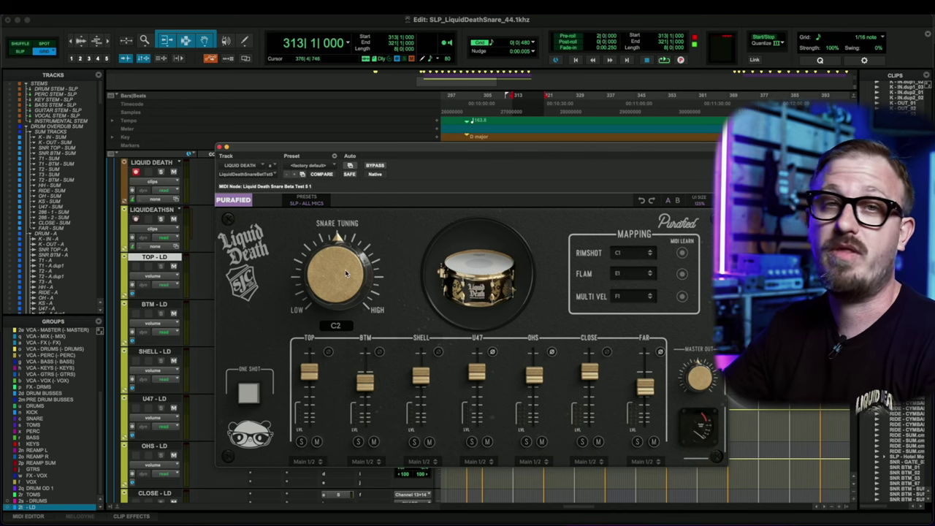
# Sweep the snare tuning down to F# and up to C3, then set it to D#2
pyautogui.moveTo(319, 322); pyautogui.dragTo(305, 371)
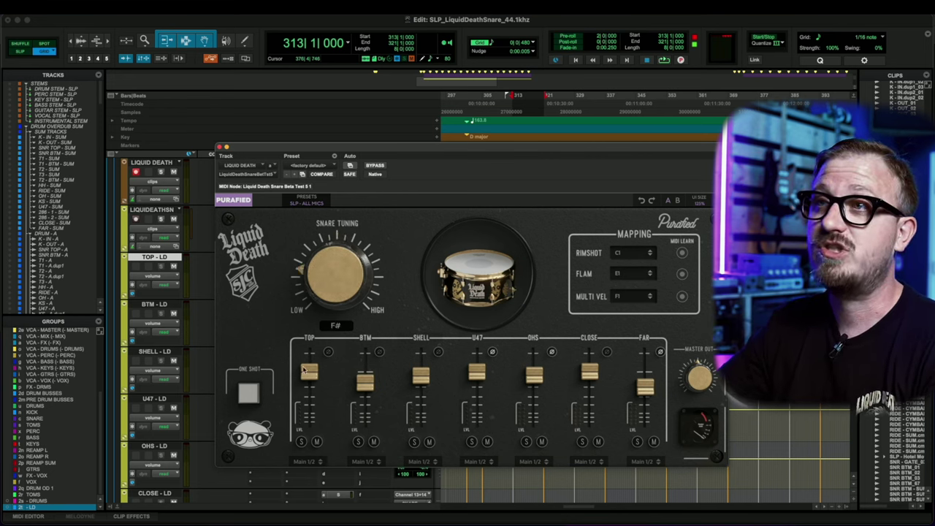
pyautogui.moveTo(326, 292); pyautogui.dragTo(342, 227)
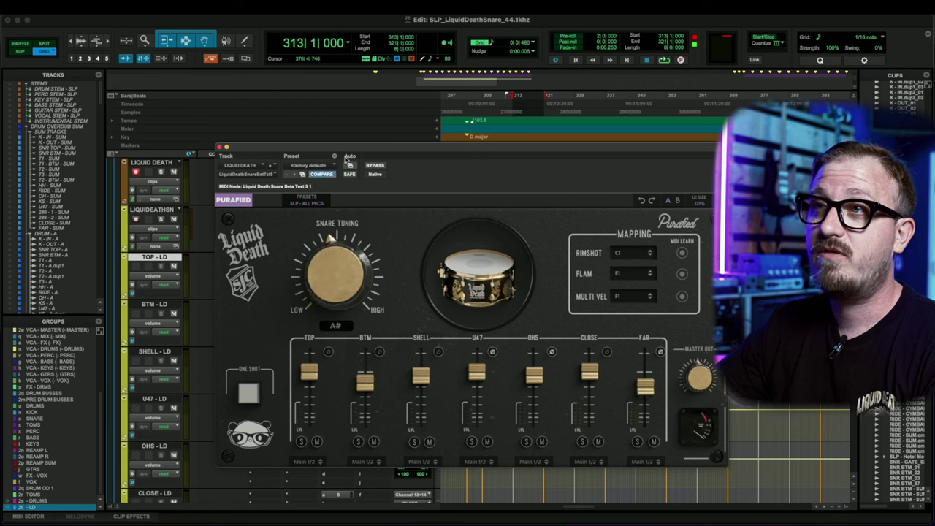
pyautogui.moveTo(348, 290); pyautogui.dragTo(328, 358)
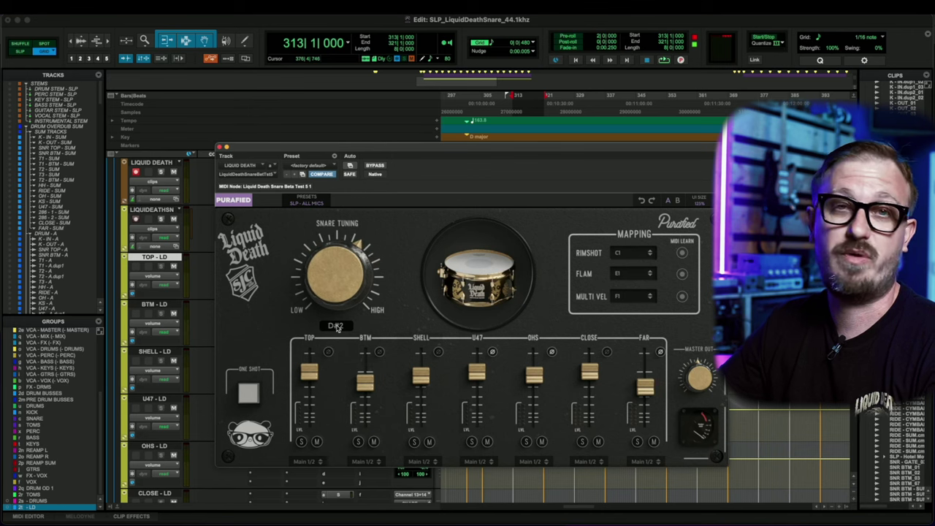
pyautogui.click(337, 325)
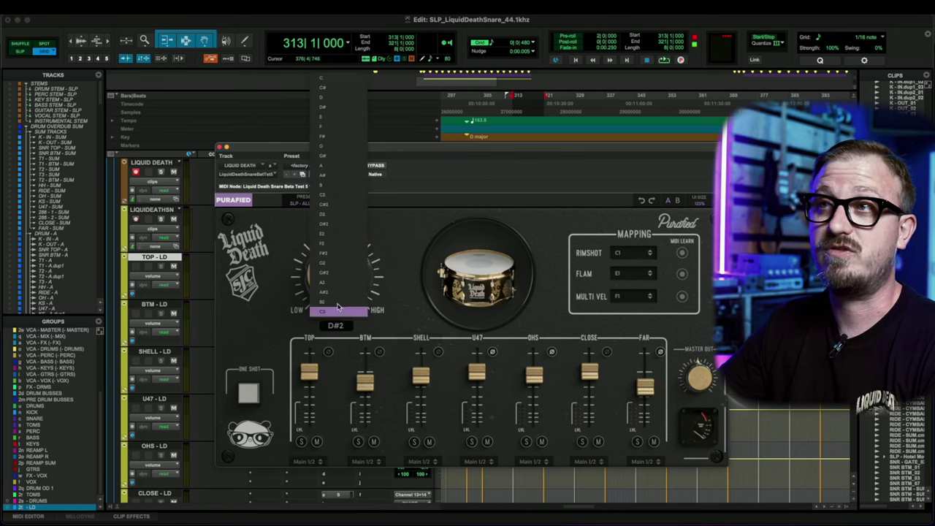
pyautogui.click(402, 234)
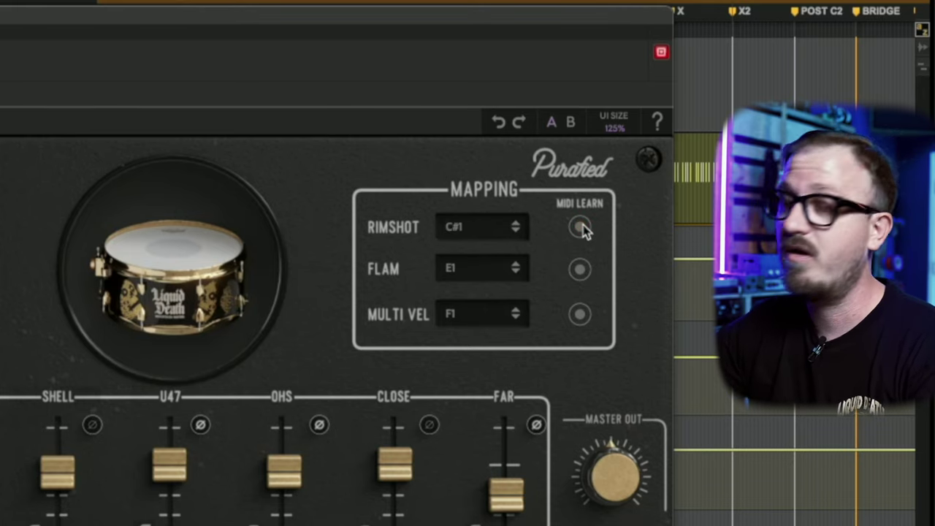
# Change the rimshot trigger note to C1, then to D1
pyautogui.click(499, 233)
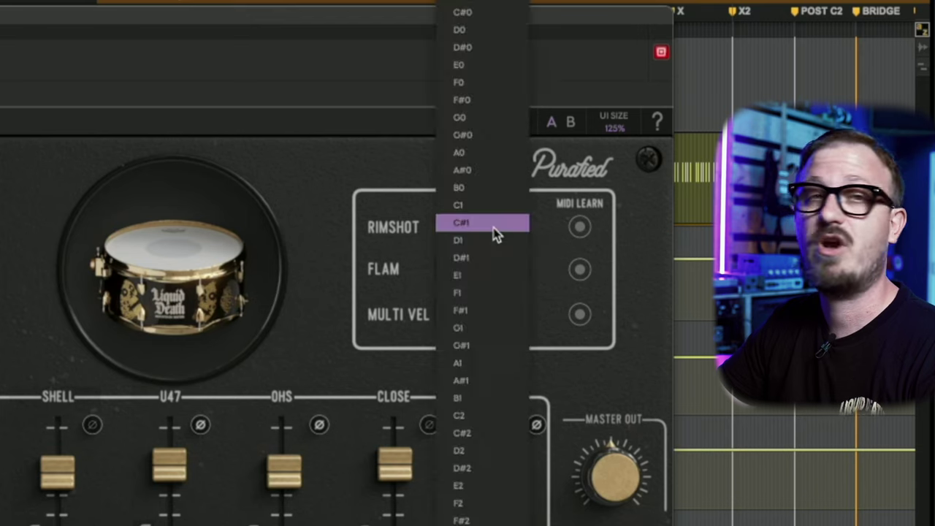
pyautogui.click(472, 207)
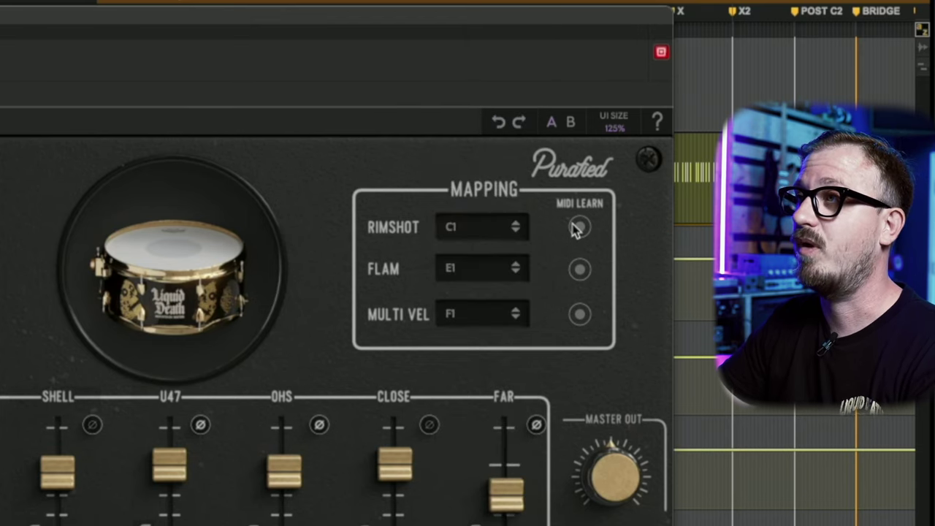
pyautogui.click(499, 231)
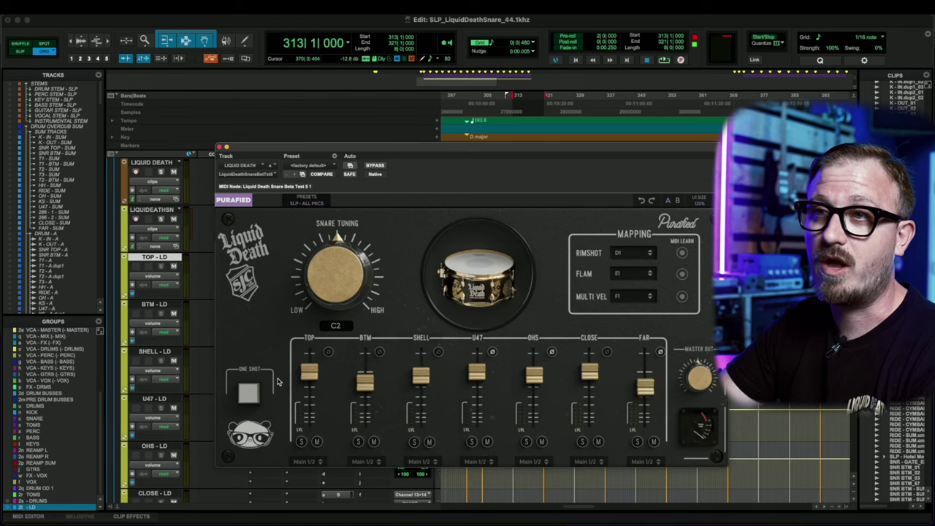
# Turn one-shot playback on and back off, then lower the master output slightly
pyautogui.click(252, 395)
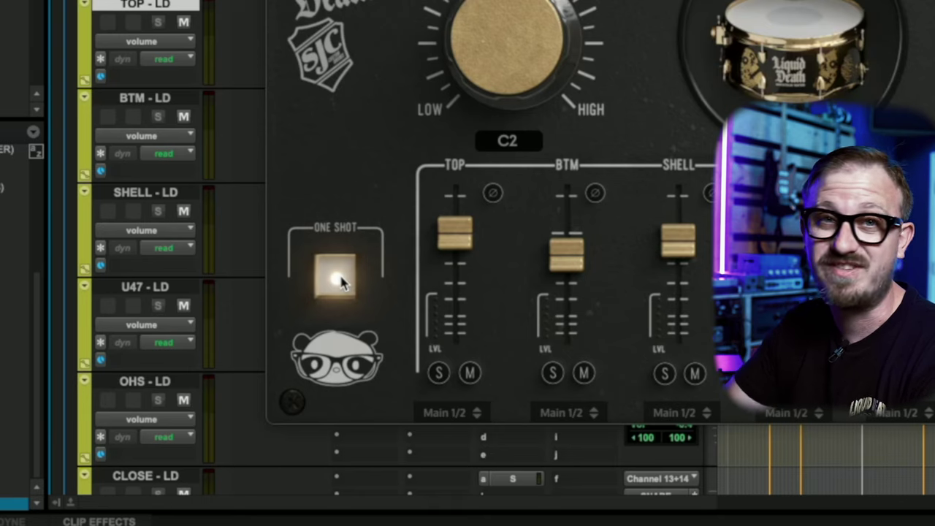
pyautogui.click(342, 281)
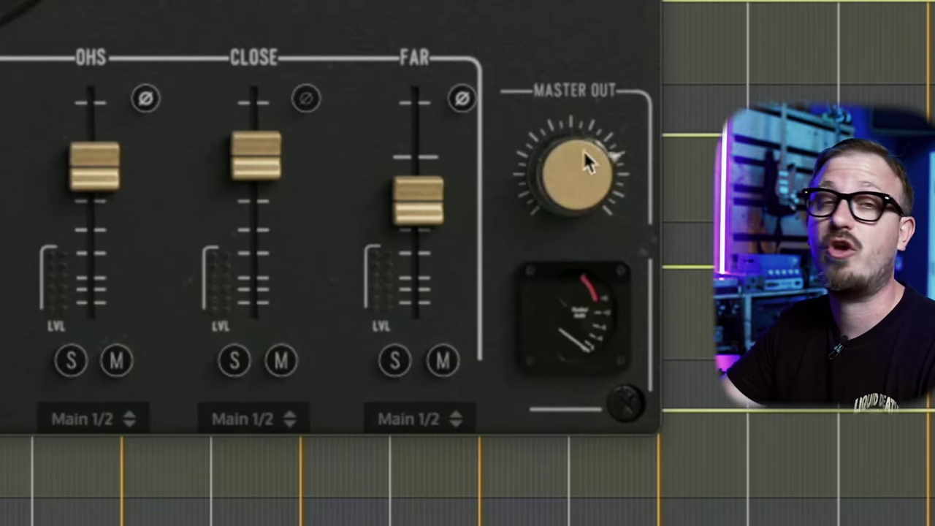
pyautogui.moveTo(590, 157); pyautogui.dragTo(574, 168)
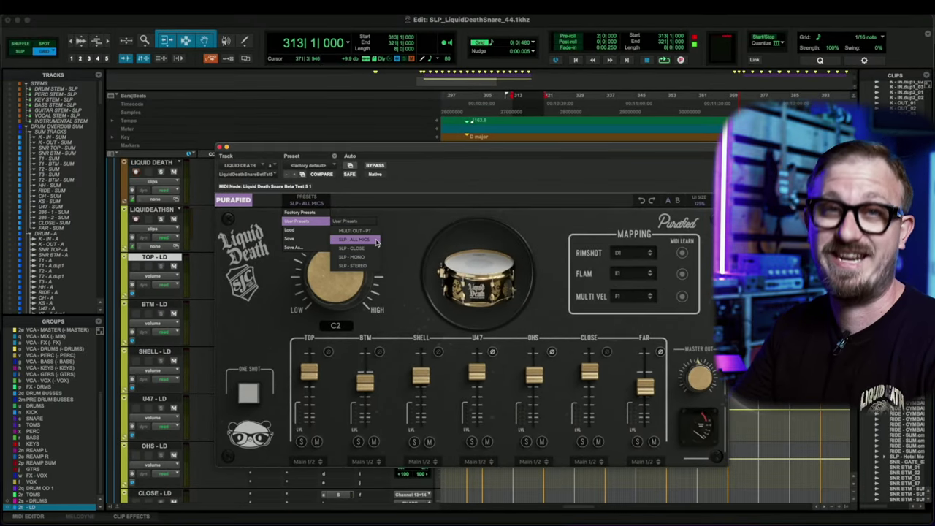
# Load the SLP - CLOSE, SLP - MONO and SLP - STEREO presets in turn, ending on MULTI OUT - PT
pyautogui.click(378, 250)
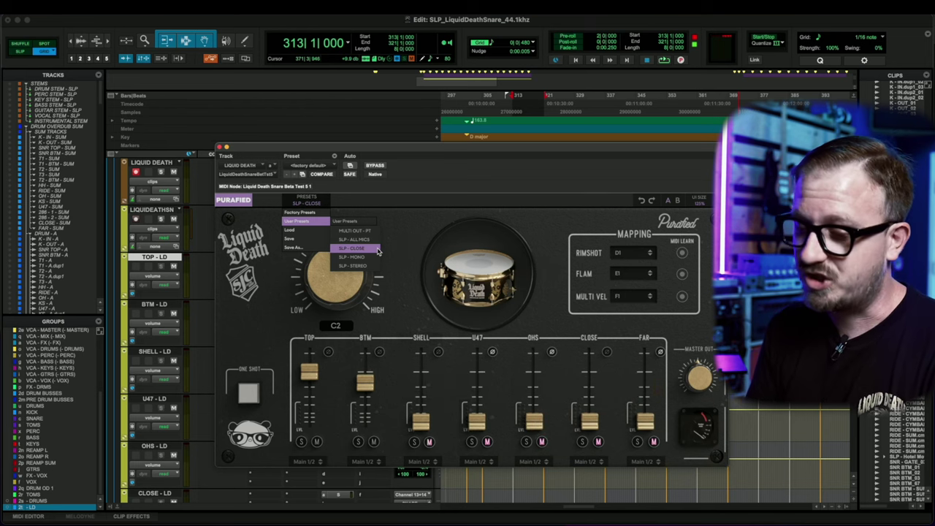
pyautogui.click(377, 260)
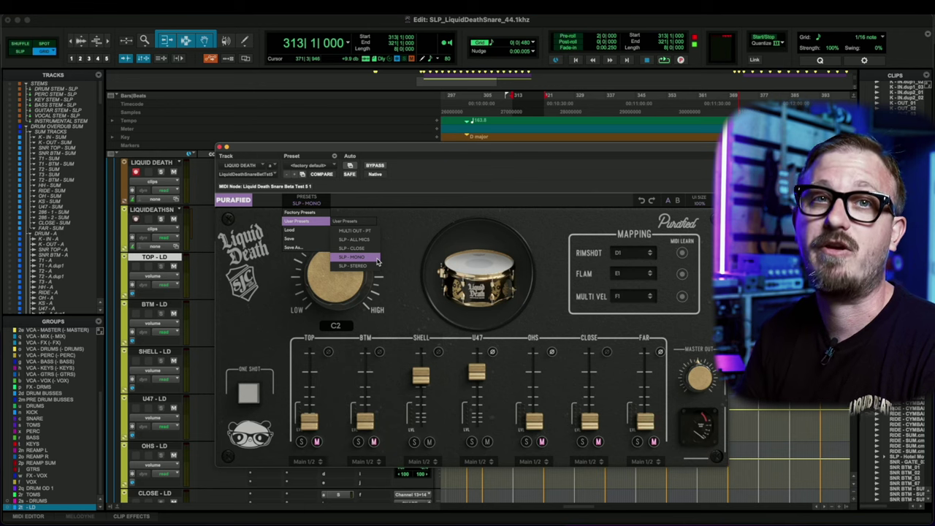
pyautogui.click(374, 268)
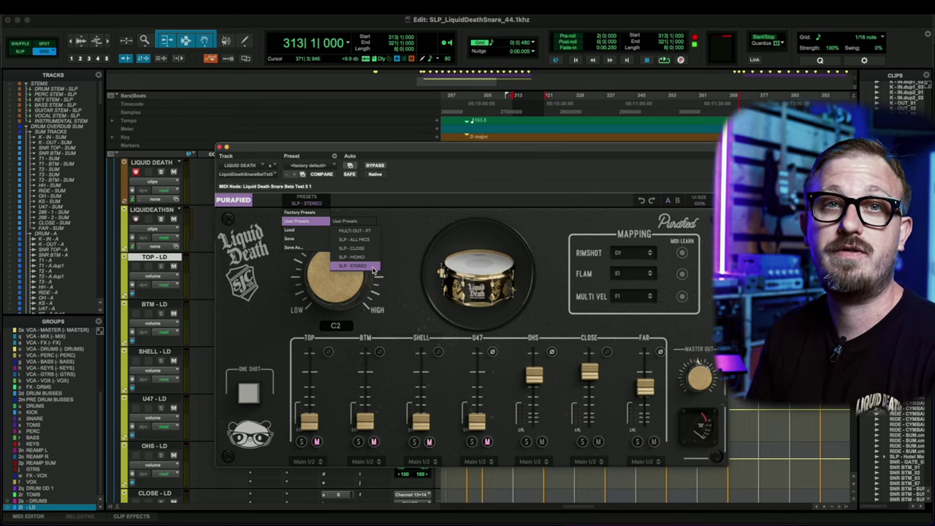
pyautogui.click(375, 232)
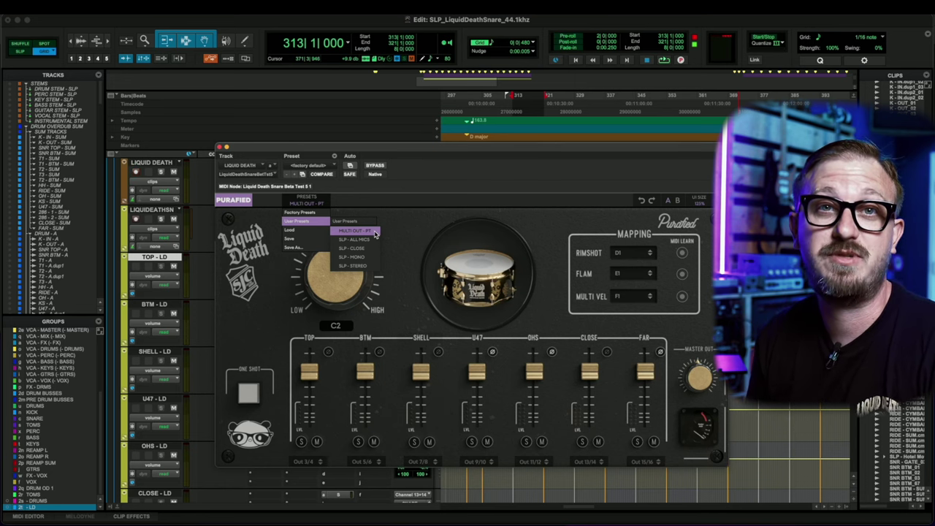
# Close the plugin, check TOP routing, and keep Liquid Death Snare Channel 3+4 as TOP - LD's input
pyautogui.click(337, 386)
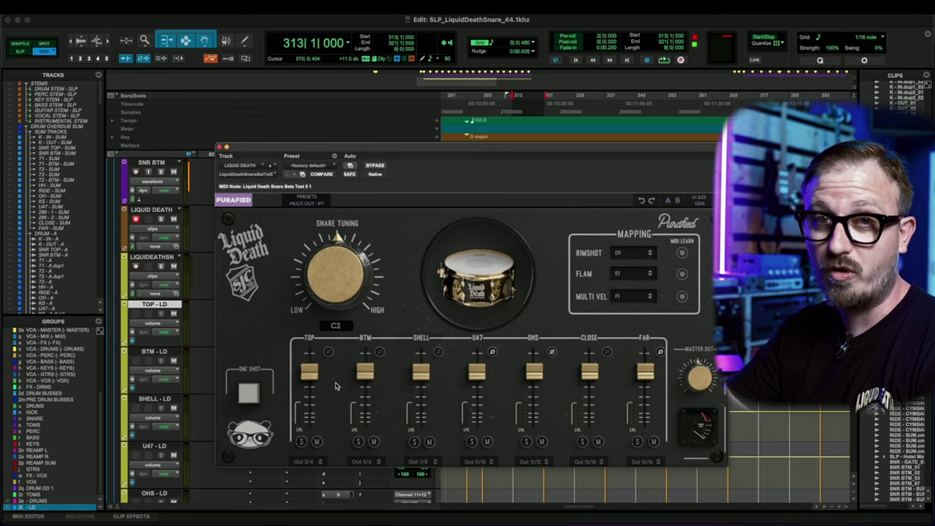
pyautogui.click(304, 463)
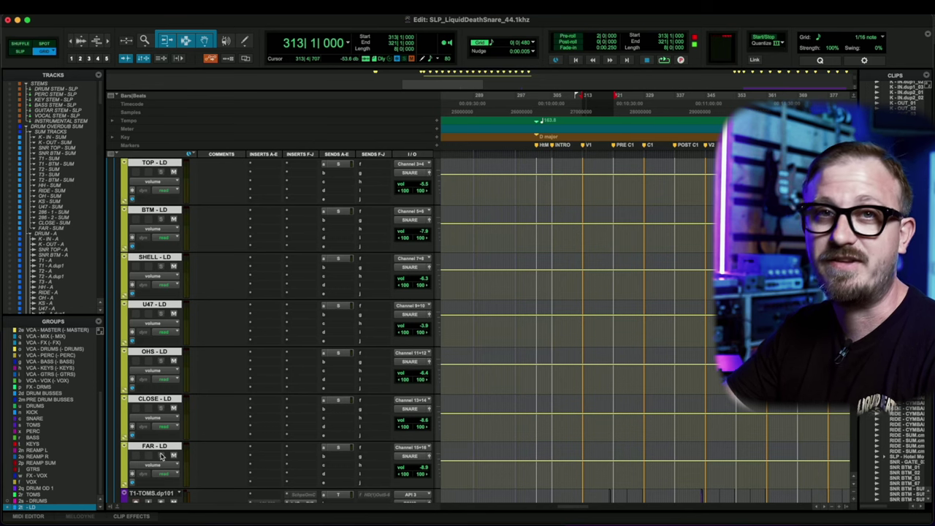
pyautogui.click(413, 166)
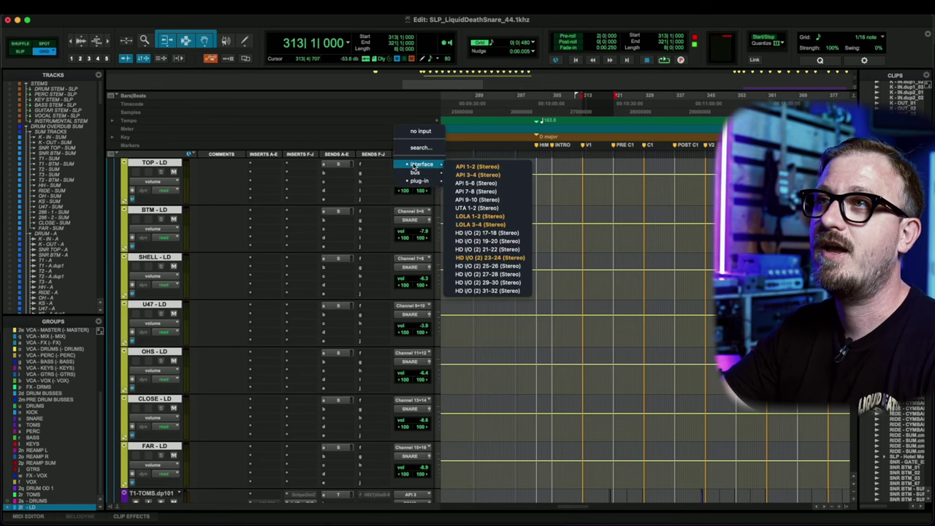
pyautogui.moveTo(422, 182)
pyautogui.moveTo(495, 242)
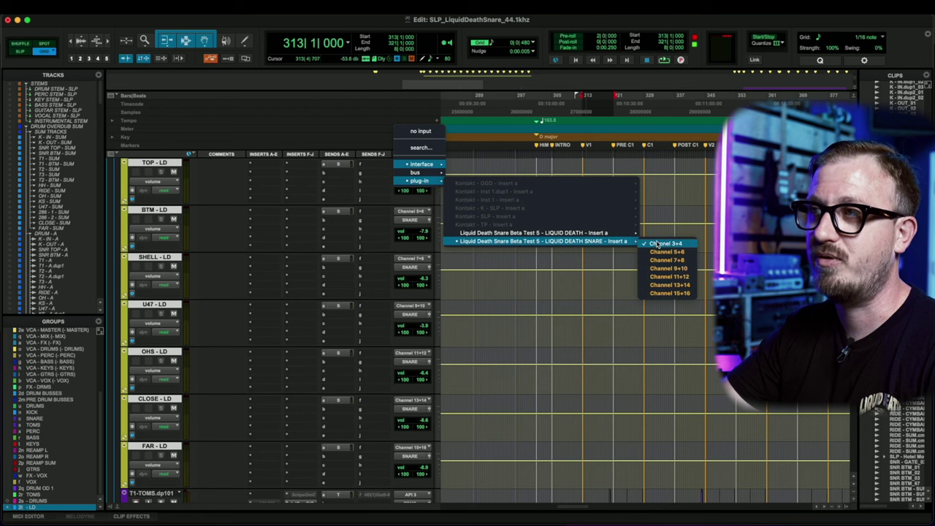
pyautogui.click(516, 305)
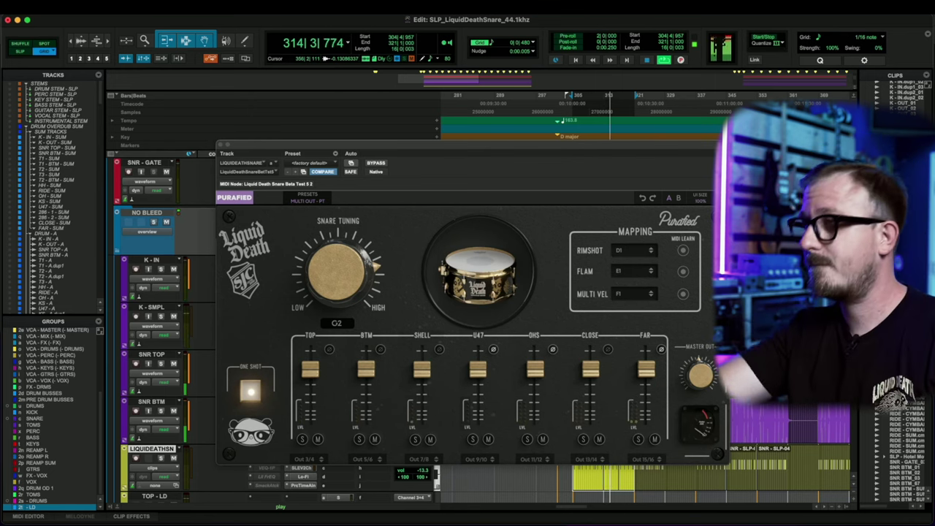
# Bypass the snare plugin and play the section twice to hear it without the plugin
pyautogui.press('space')
pyautogui.scroll(-3, 379, 165)
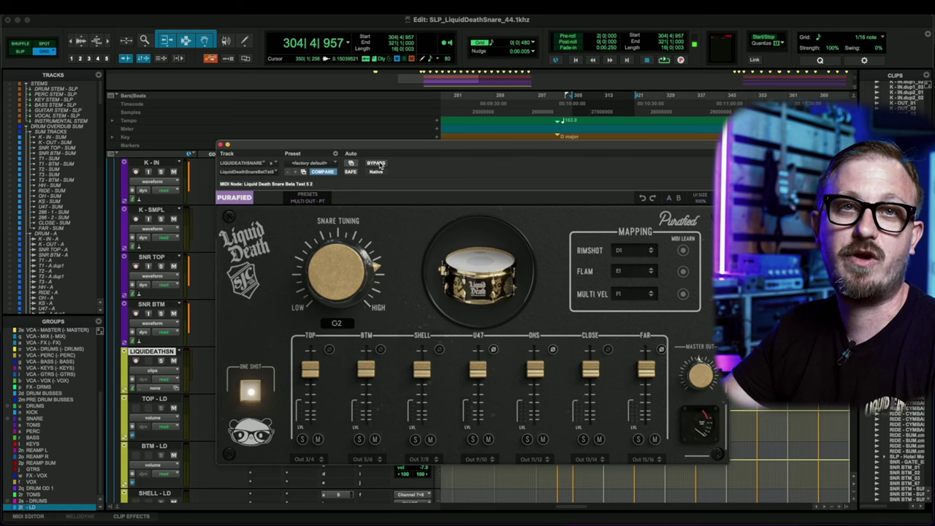
pyautogui.click(376, 163)
pyautogui.press('space')
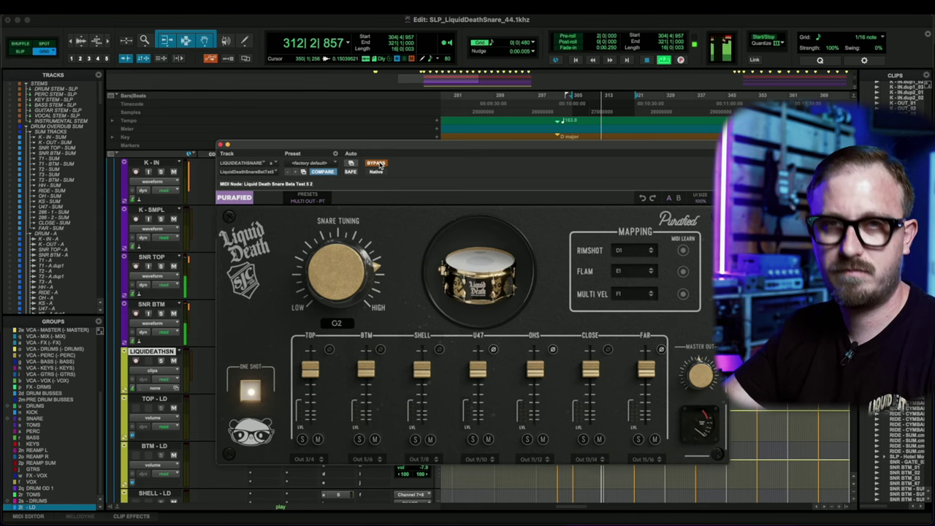
pyautogui.press('space')
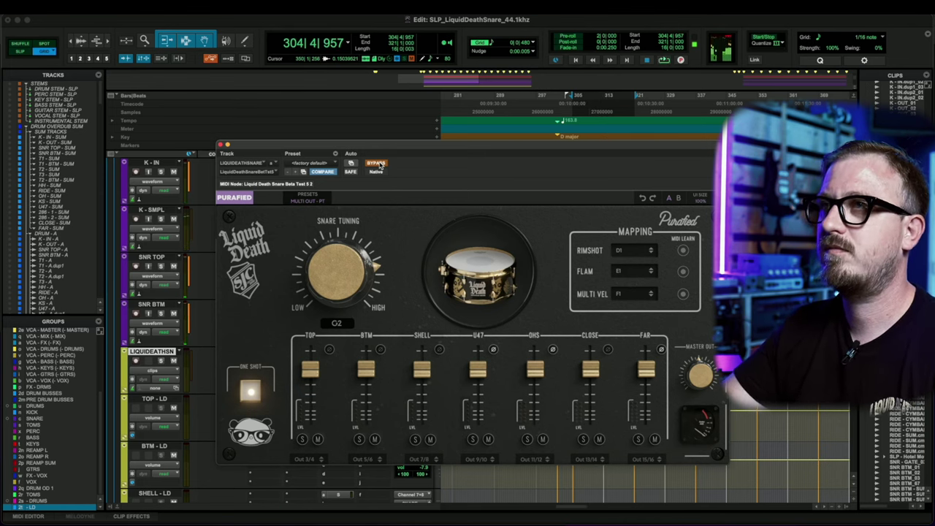
pyautogui.press('space')
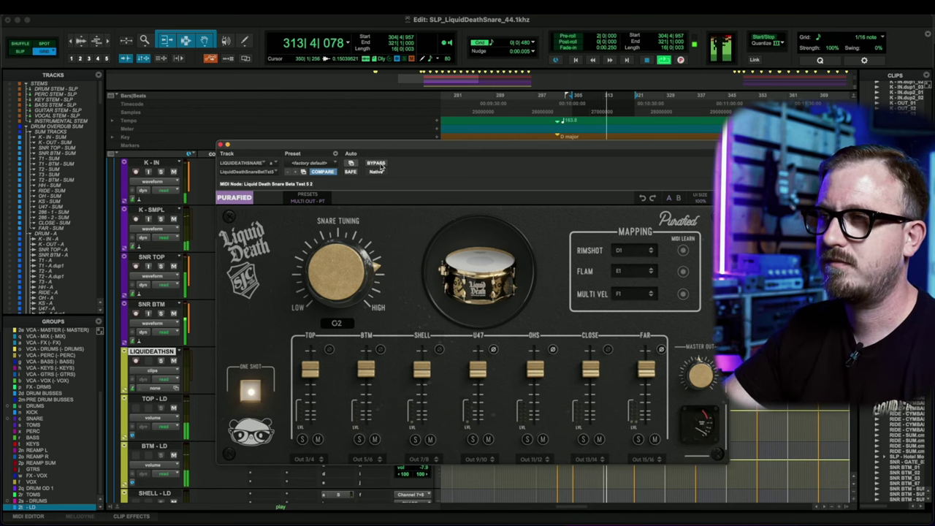
pyautogui.press('space')
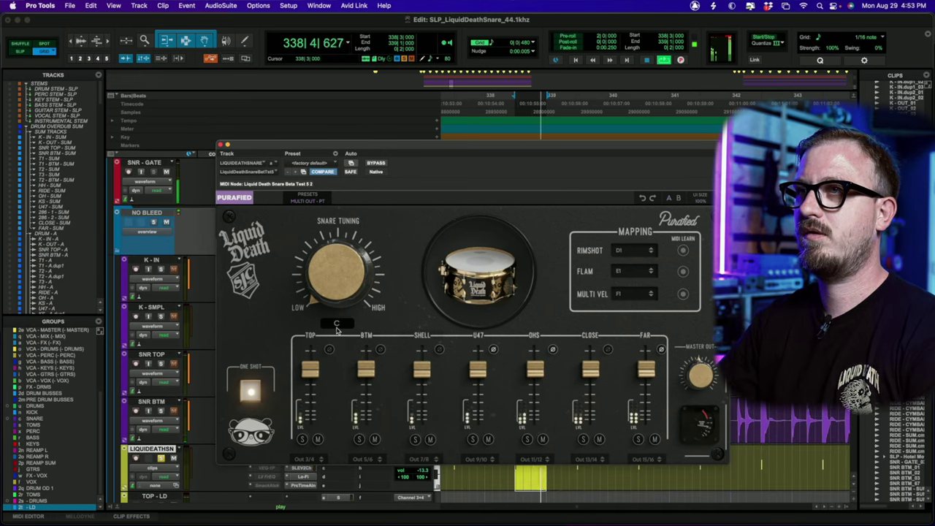
# Try a lower note, G, then a higher note for the snare tuning, settling on C3
pyautogui.click(337, 324)
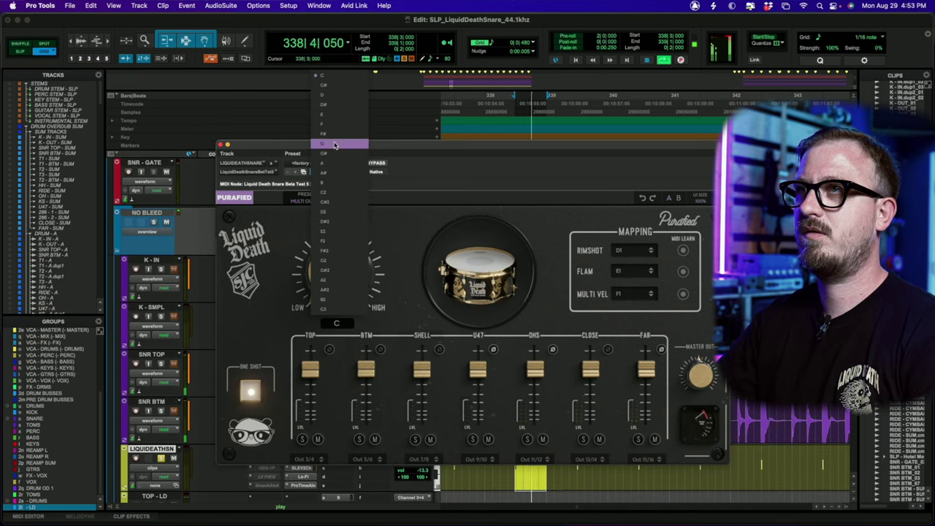
pyautogui.click(337, 326)
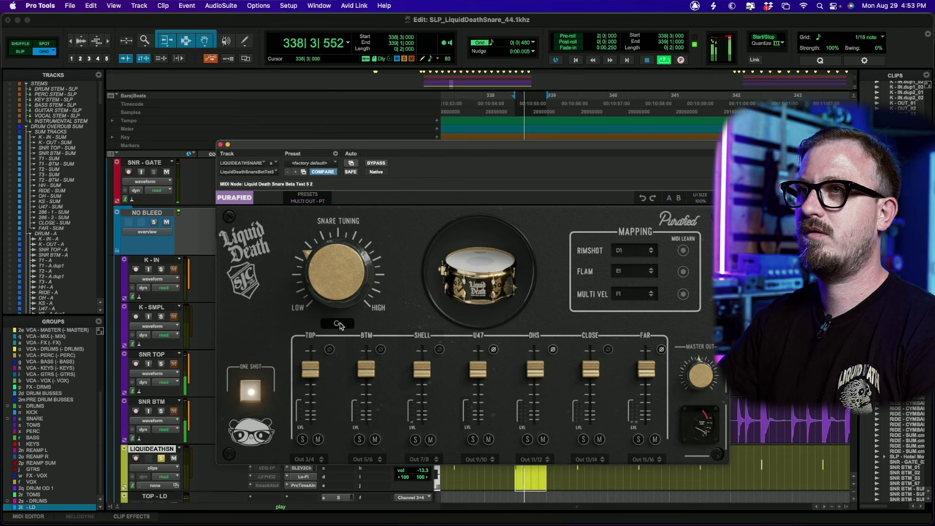
pyautogui.click(339, 325)
pyautogui.click(334, 200)
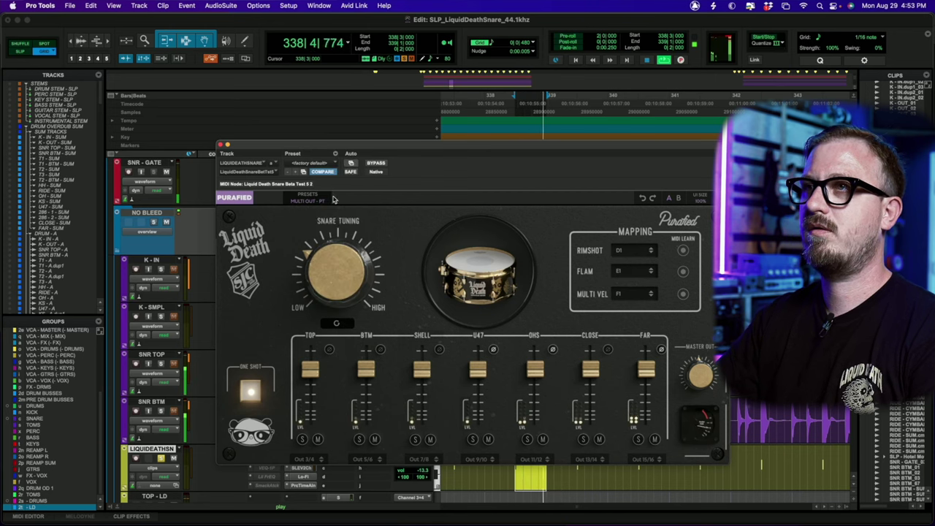
pyautogui.click(338, 326)
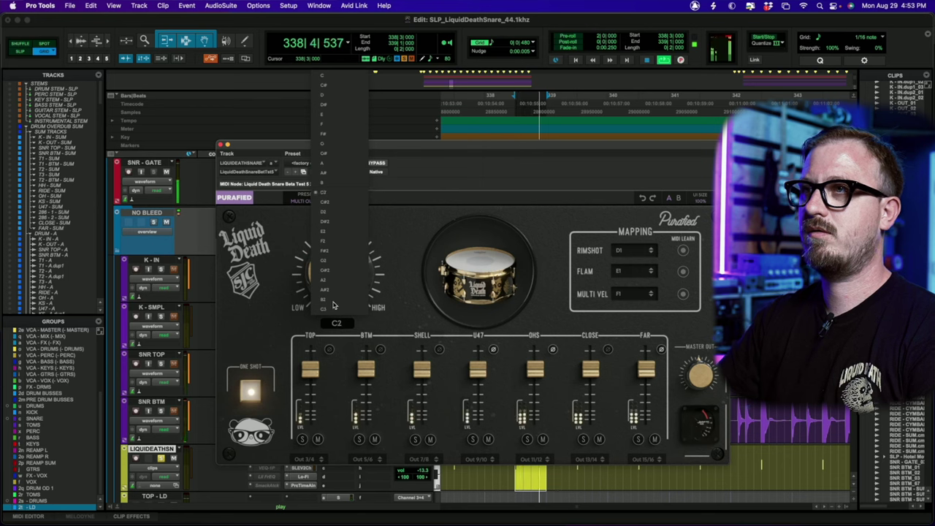
pyautogui.click(337, 258)
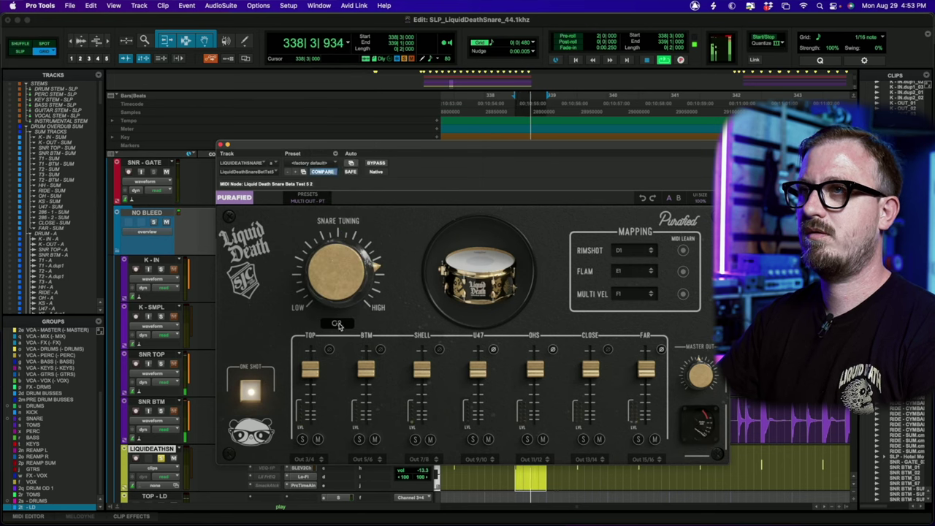
pyautogui.click(338, 324)
pyautogui.click(333, 311)
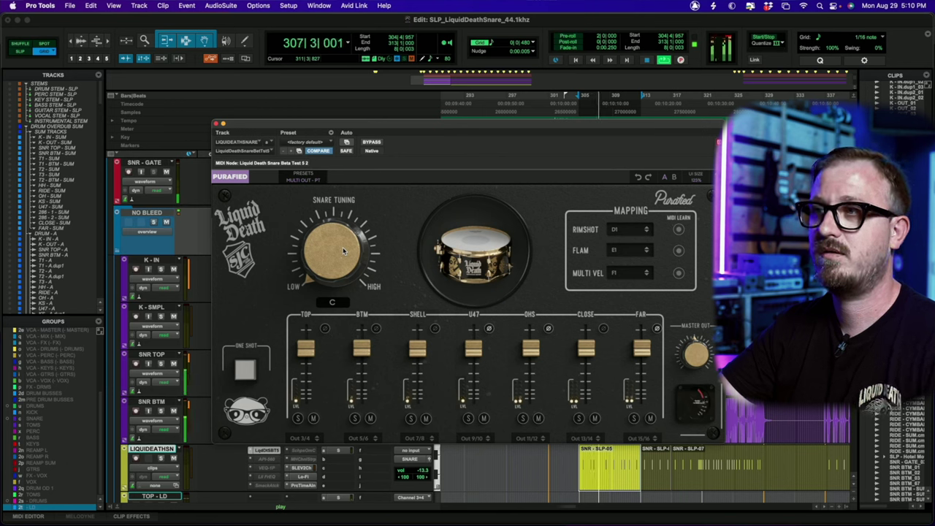
# Replay the snare section, retuning the snare up to G# between playbacks
pyautogui.press('space')
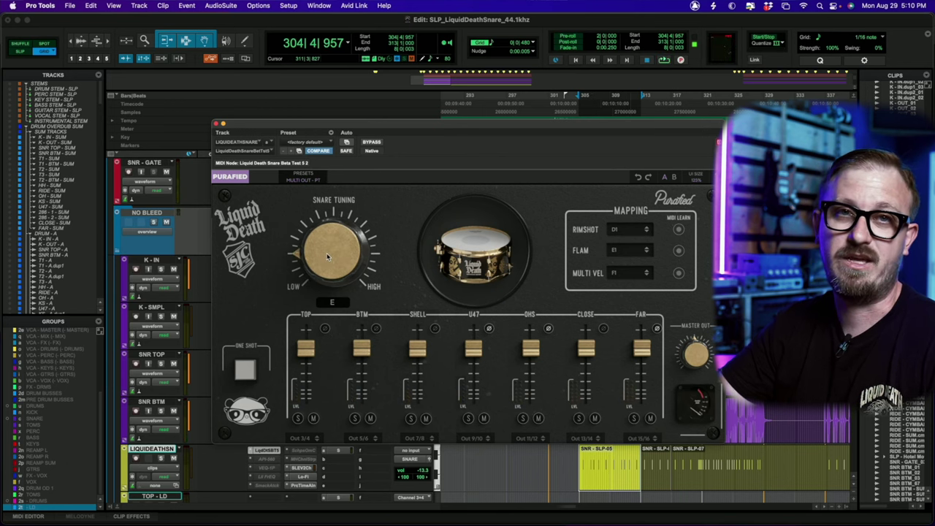
pyautogui.press('space')
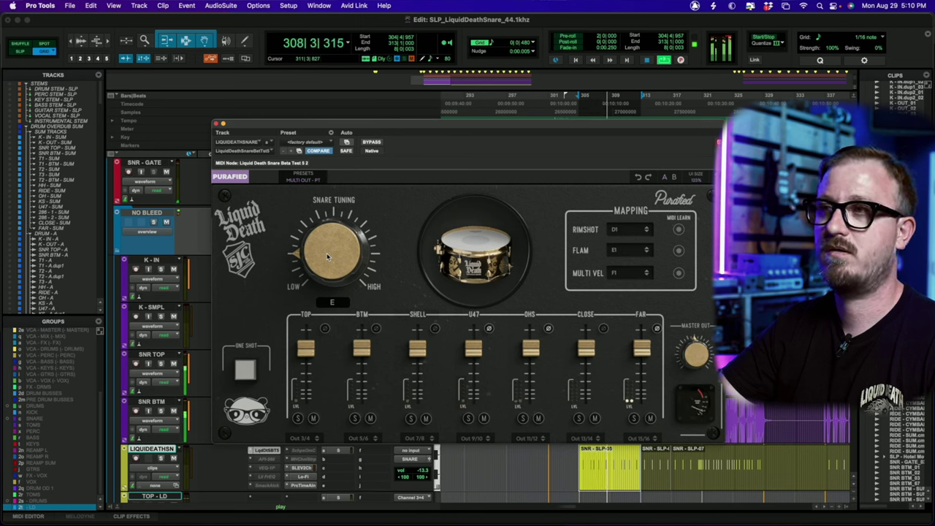
pyautogui.press('space')
pyautogui.moveTo(328, 256); pyautogui.dragTo(323, 245)
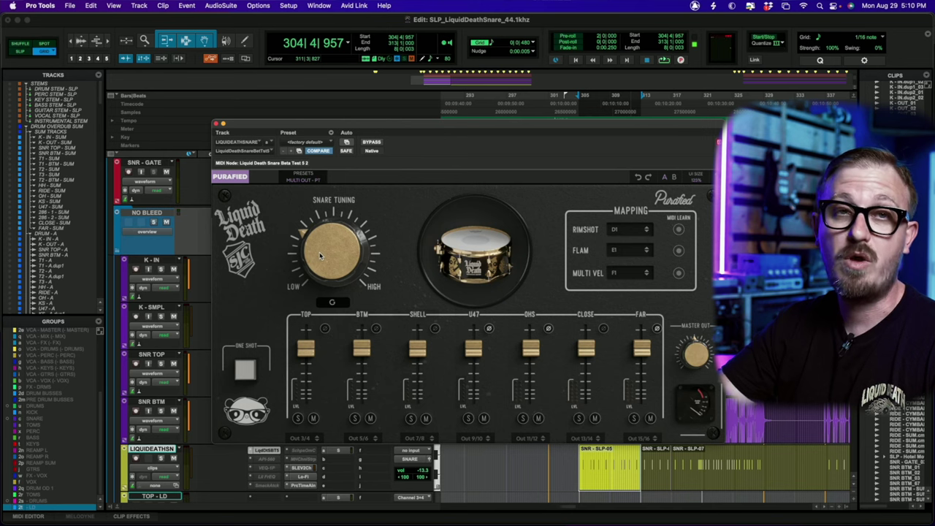
pyautogui.press('space')
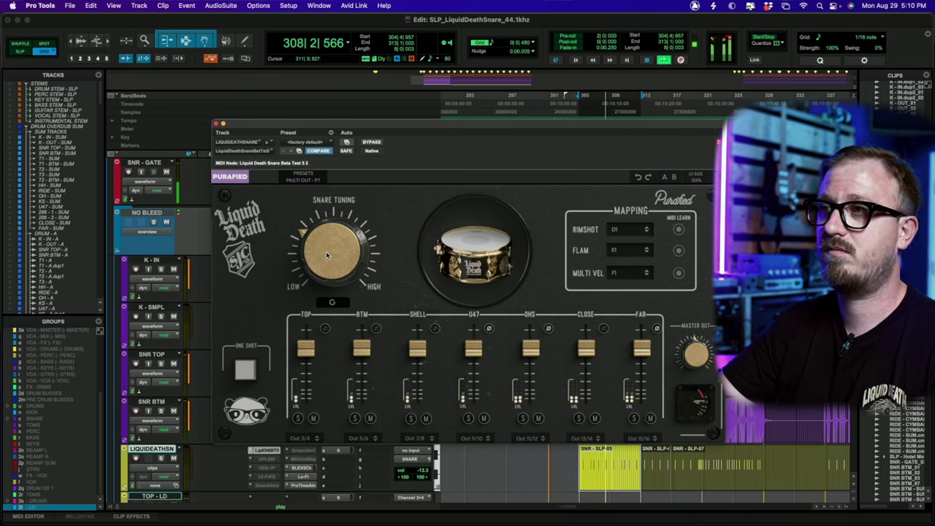
pyautogui.press('space')
# Reset the snare tuning to its default C2, then raise it to D#2 and replay
pyautogui.keyDown('alt'); pyautogui.click(326, 251); pyautogui.keyUp('alt')
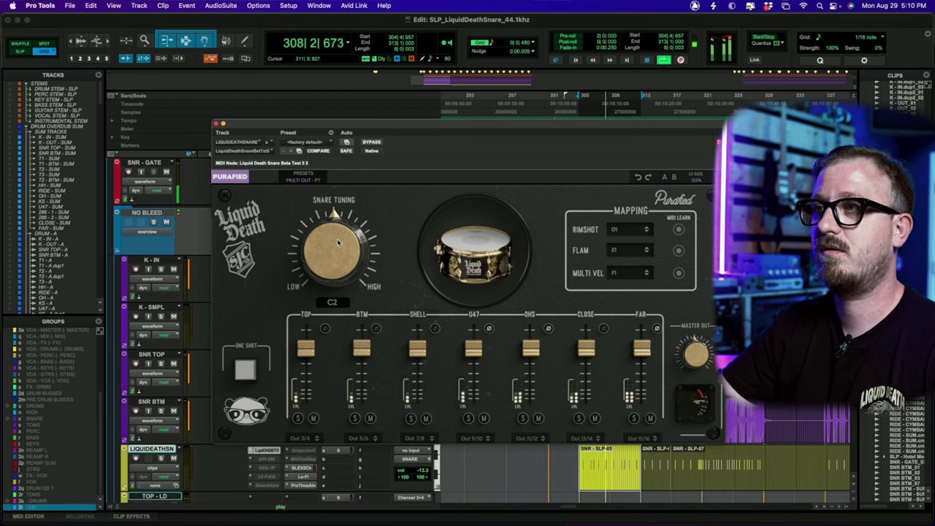
pyautogui.moveTo(339, 243); pyautogui.dragTo(345, 215)
pyautogui.press('space')
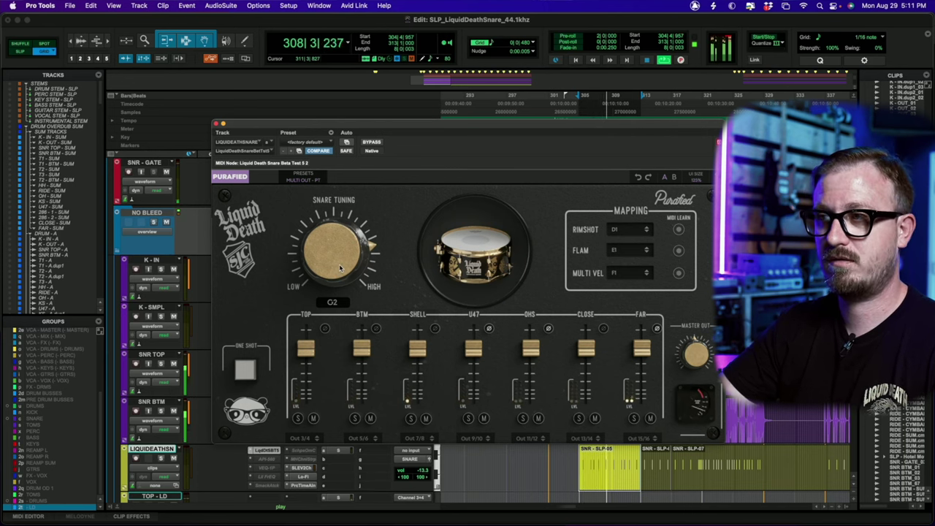
pyautogui.press('space')
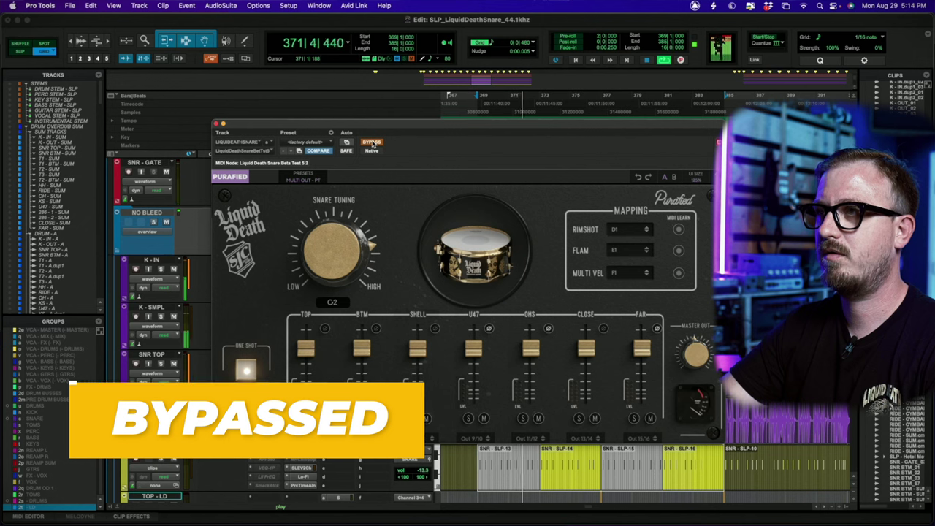
# Switch the snare plugin's bypass off, on, and off again during playback, leaving it active
pyautogui.click(372, 143)
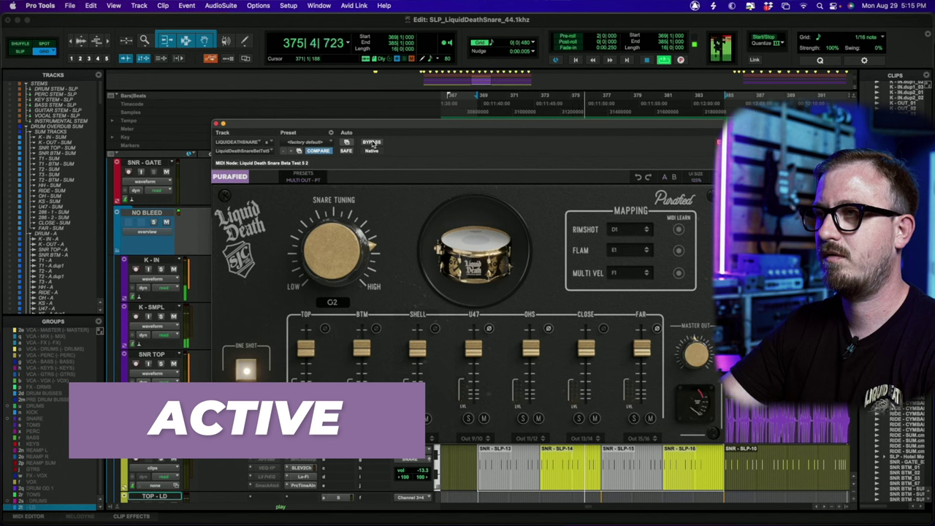
pyautogui.click(374, 144)
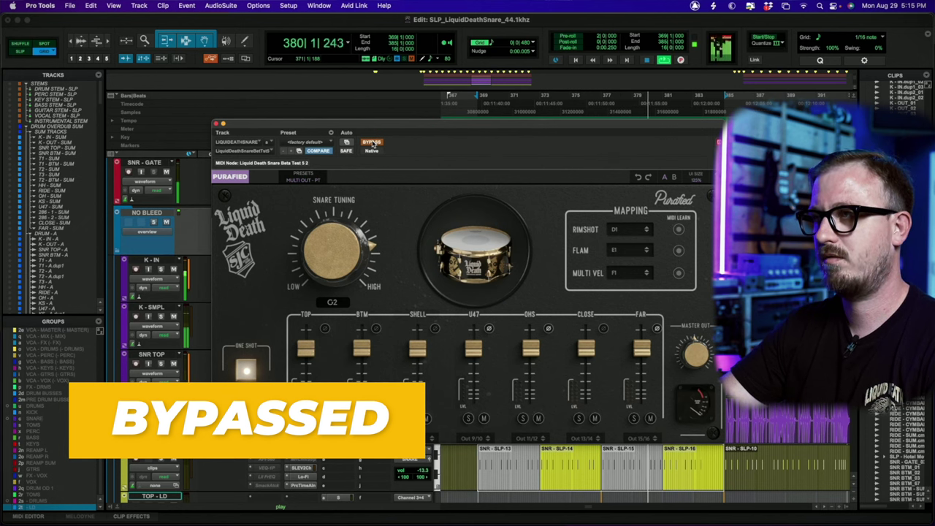
pyautogui.click(373, 144)
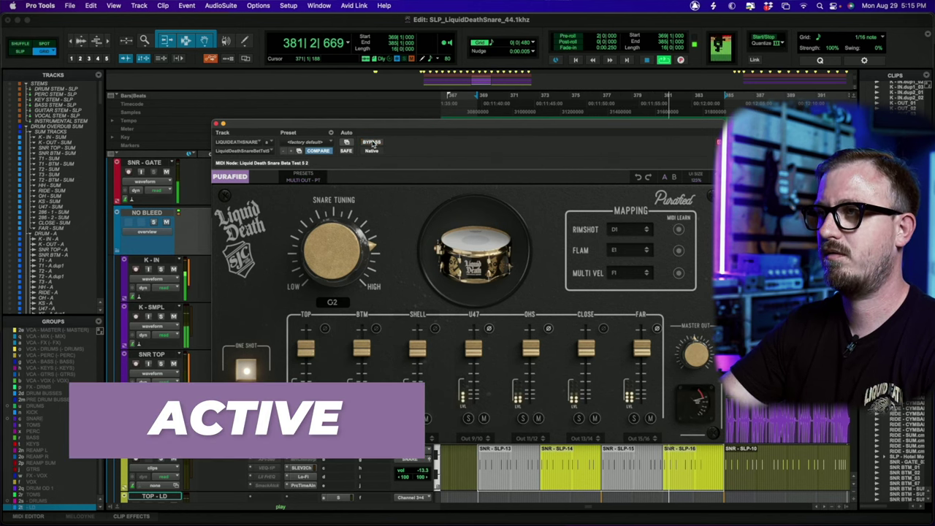